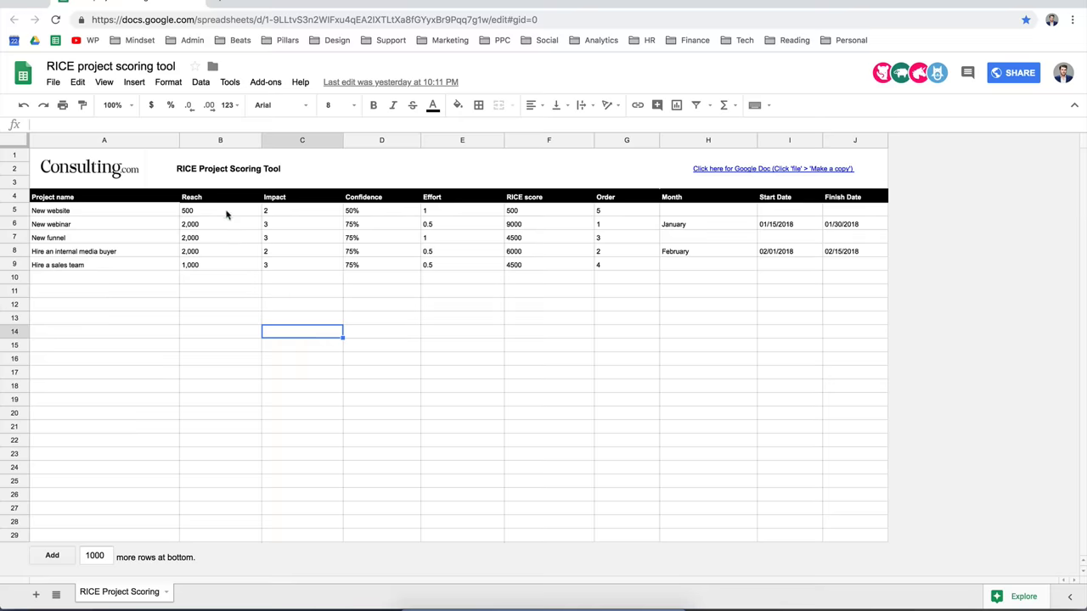
# - Read the notes attached to the Reach and Impact headers and check those two values for the New website project
pyautogui.moveTo(221, 205)
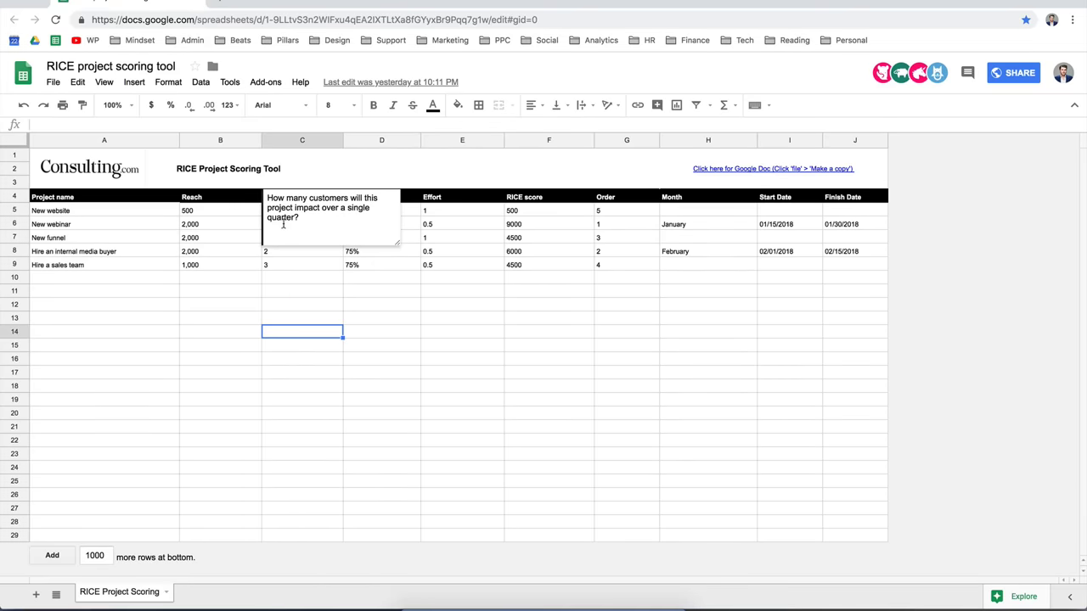
pyautogui.click(216, 214)
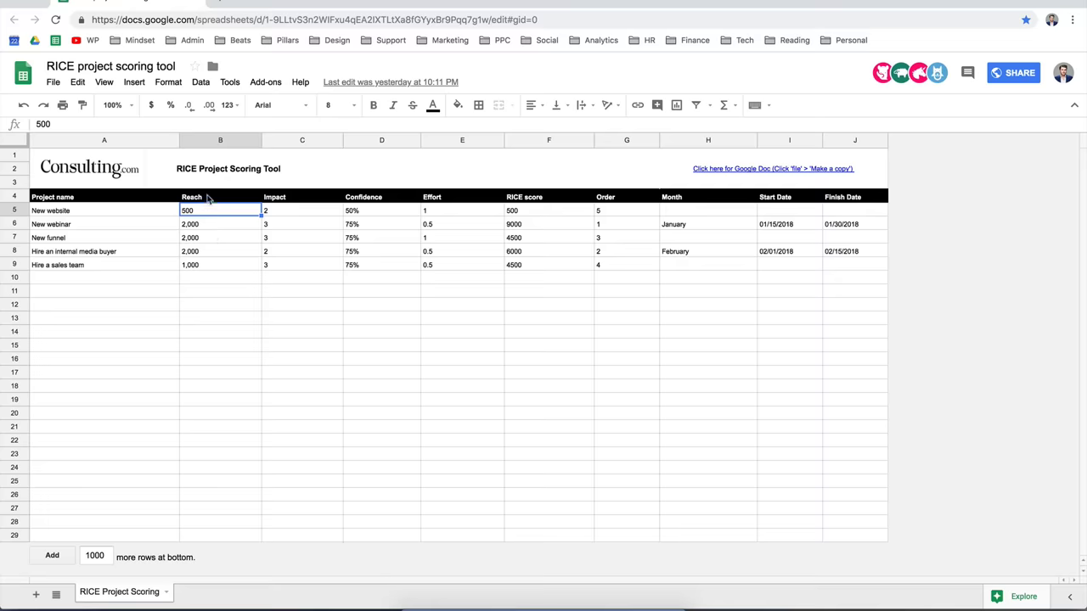
pyautogui.click(202, 280)
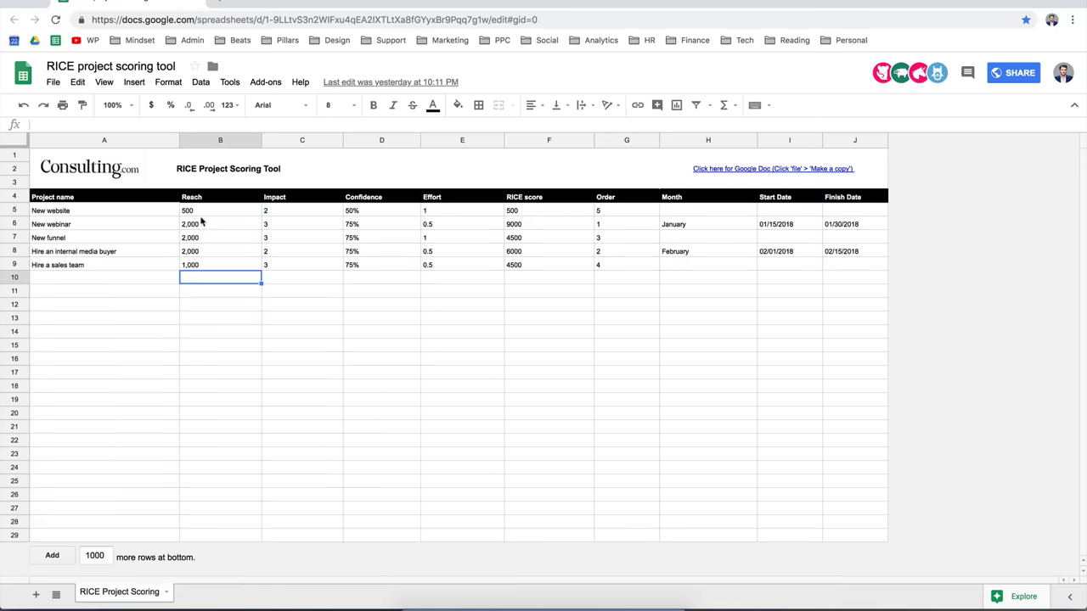
pyautogui.click(311, 213)
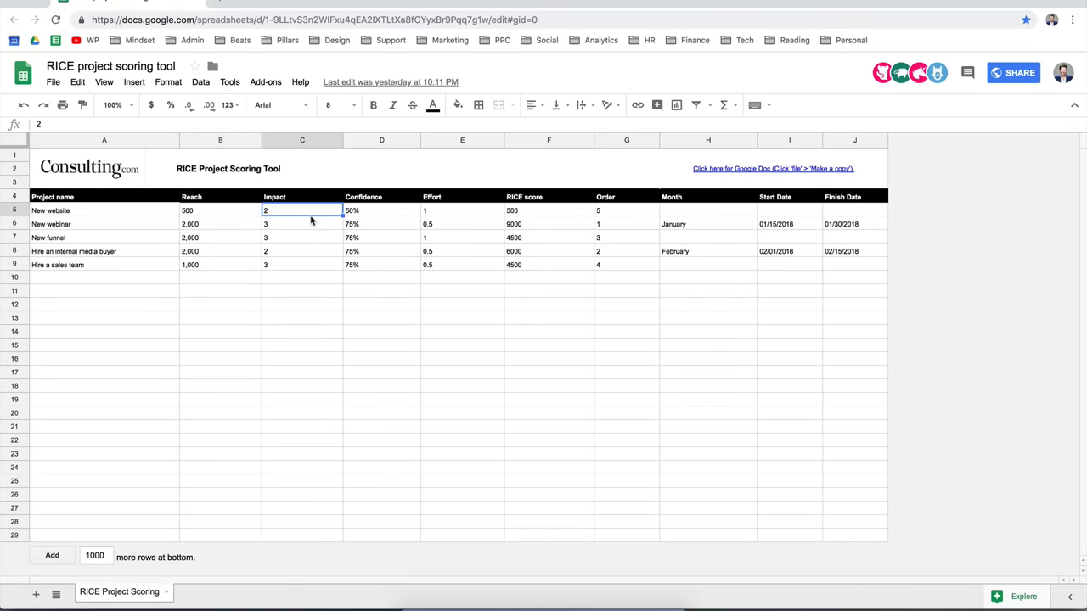
pyautogui.moveTo(279, 199)
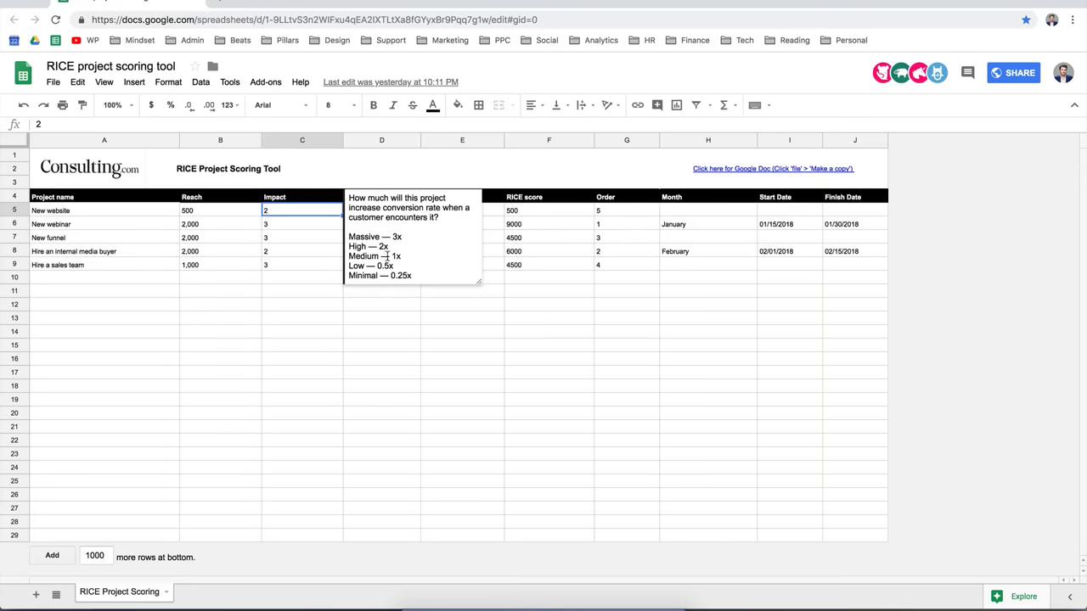
pyautogui.click(282, 291)
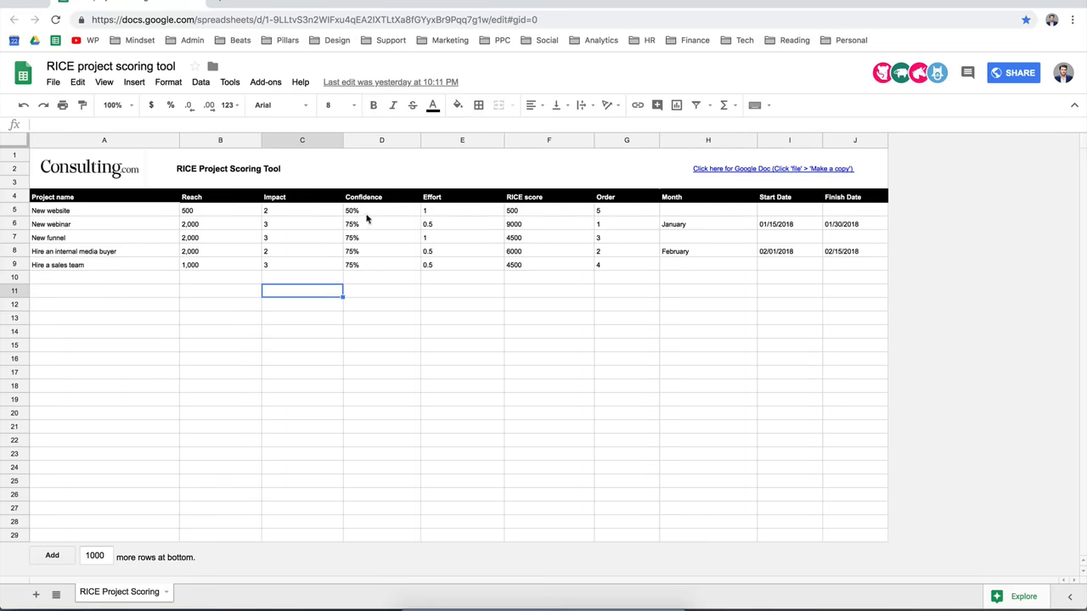
# - Read the notes attached to the Confidence and Effort headers and check the New website project's effort value
pyautogui.moveTo(379, 202)
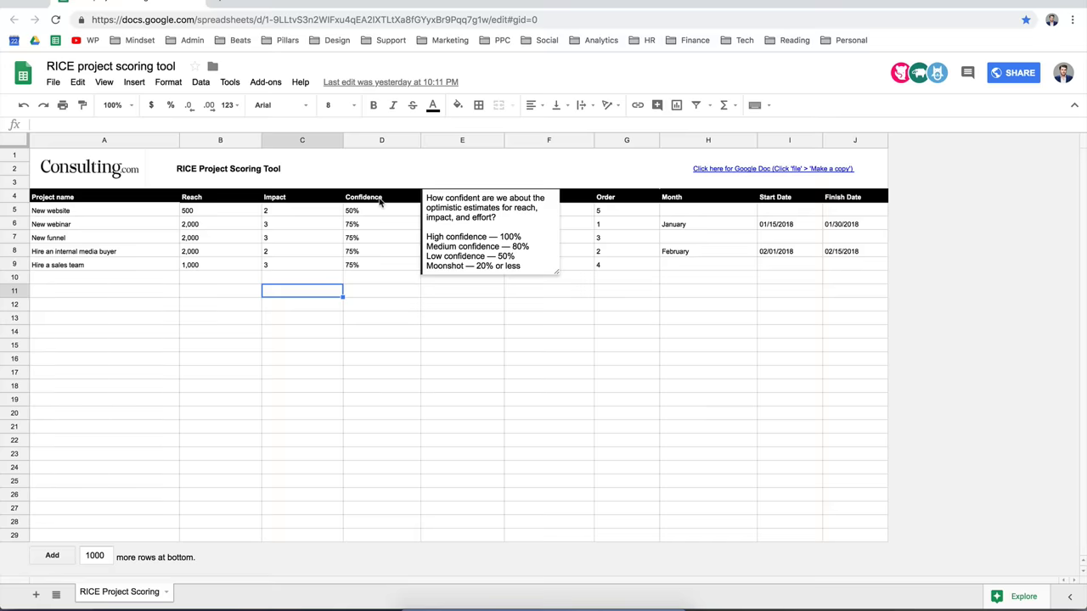
pyautogui.click(380, 277)
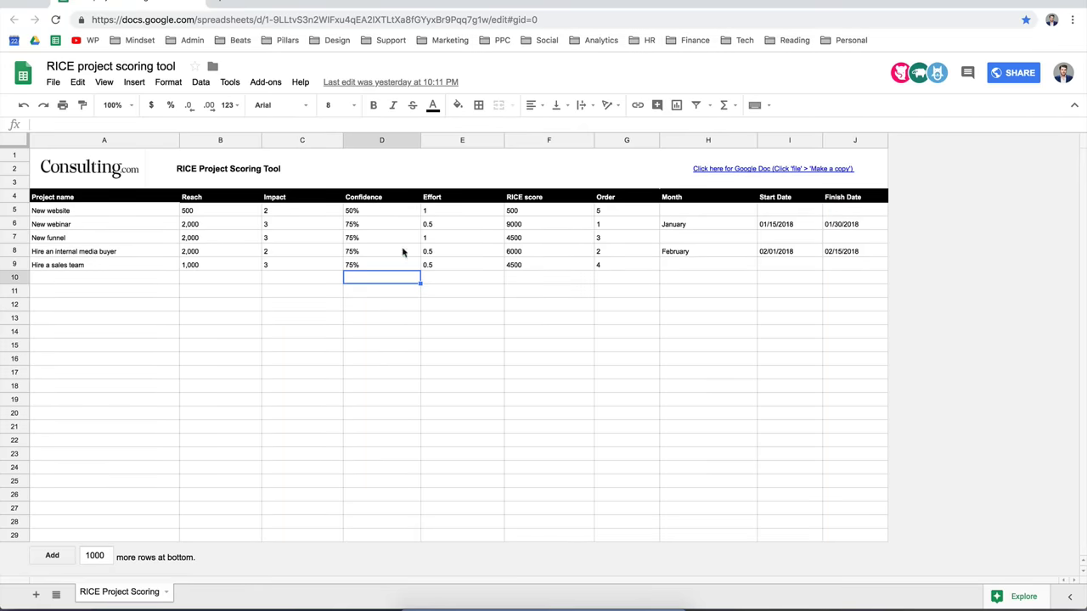
pyautogui.click(451, 197)
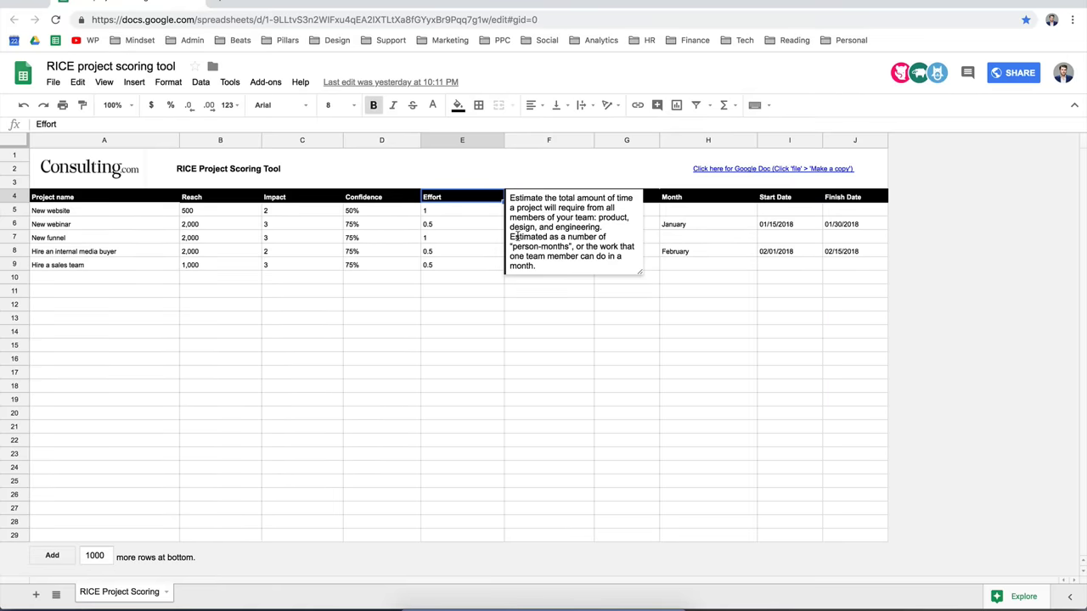
pyautogui.click(455, 293)
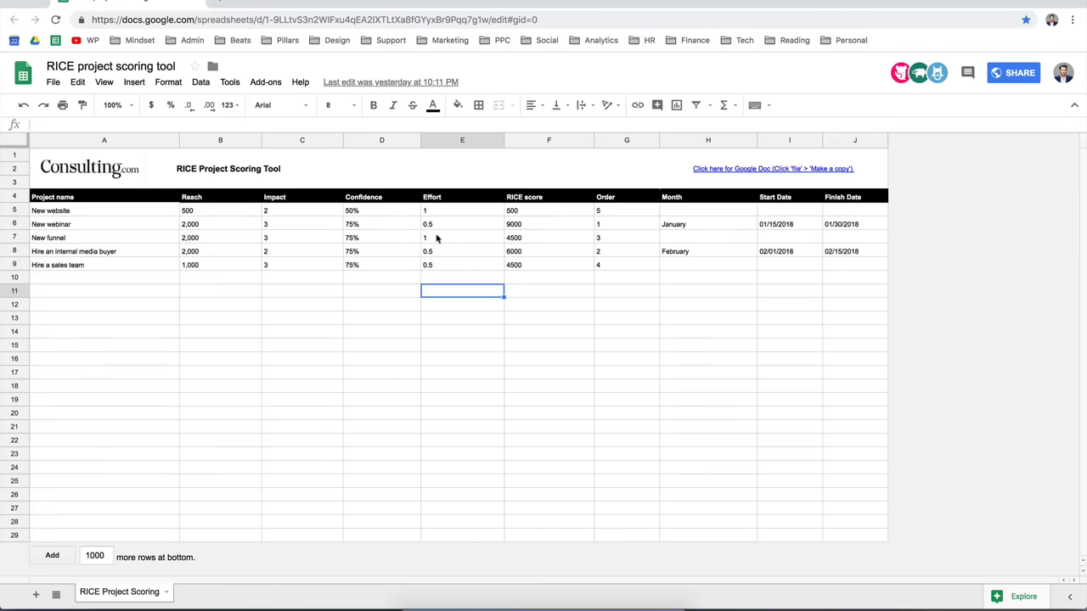
pyautogui.click(434, 211)
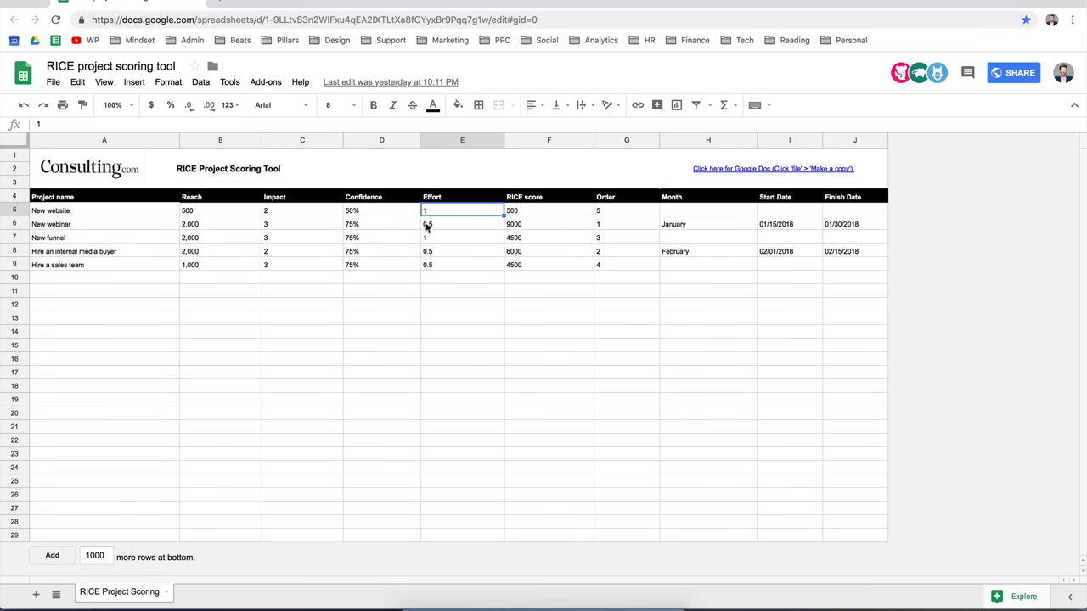
# - Examine the New website project's RICE score formula and the reach, impact, confidence and effort cells it uses
pyautogui.click(534, 212)
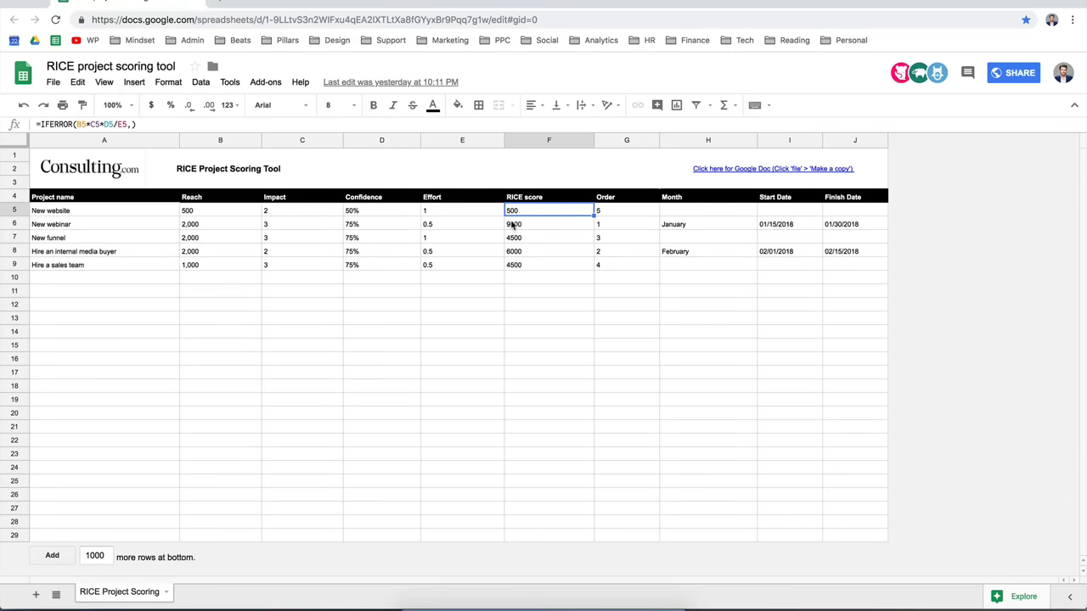
pyautogui.moveTo(209, 280); pyautogui.dragTo(450, 215)
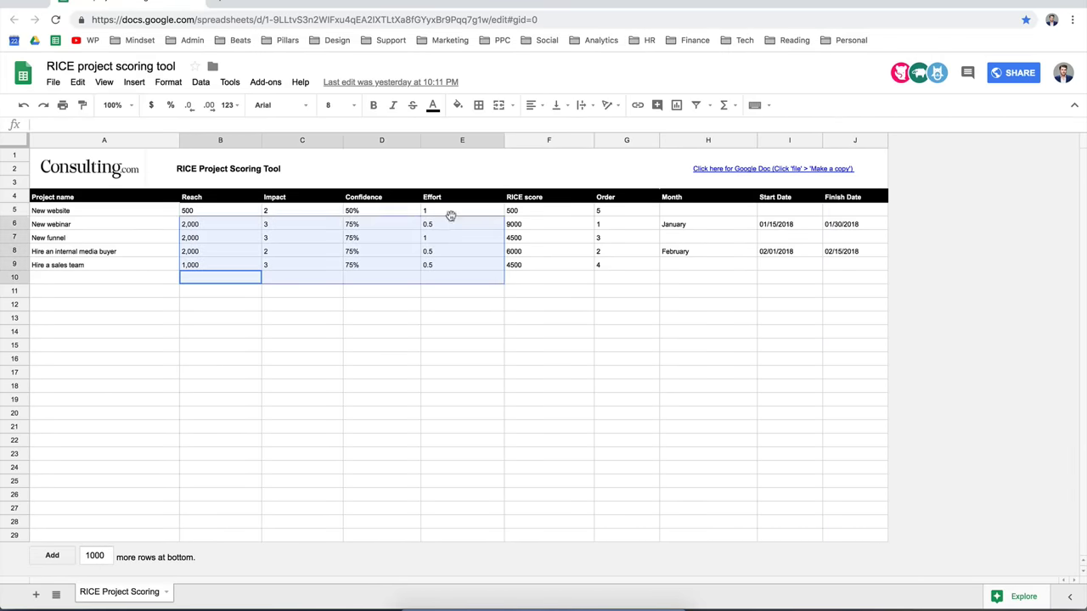
pyautogui.click(414, 331)
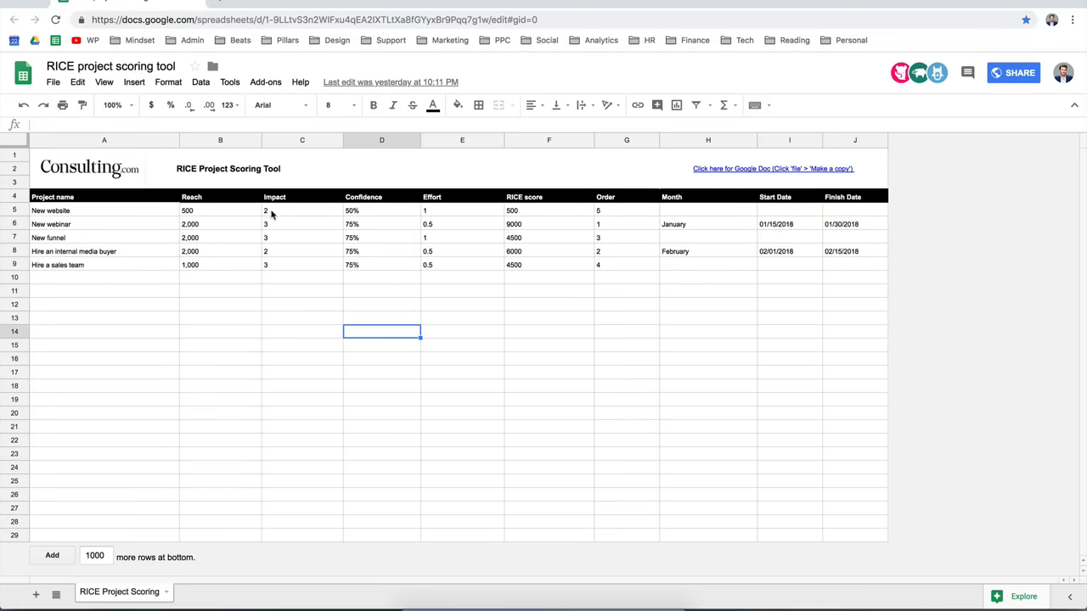
pyautogui.click(354, 213)
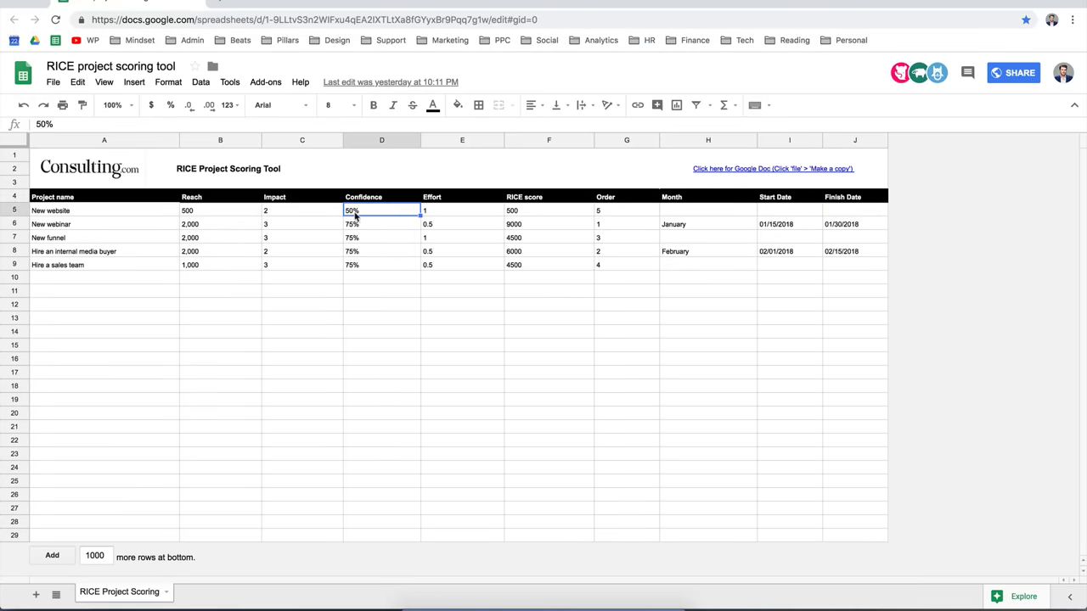
pyautogui.click(434, 217)
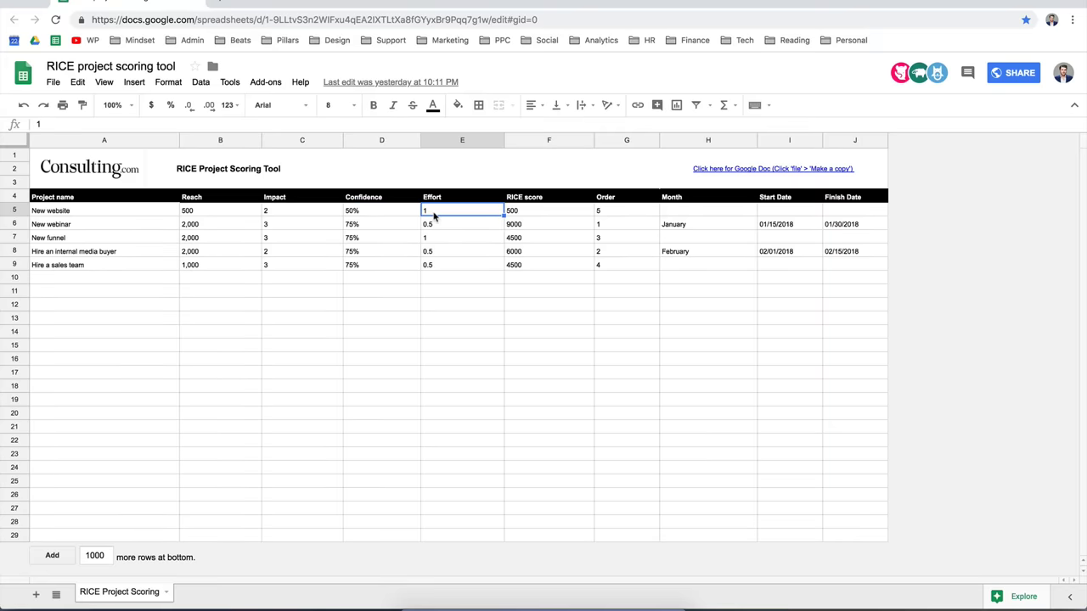
pyautogui.doubleClick(512, 210)
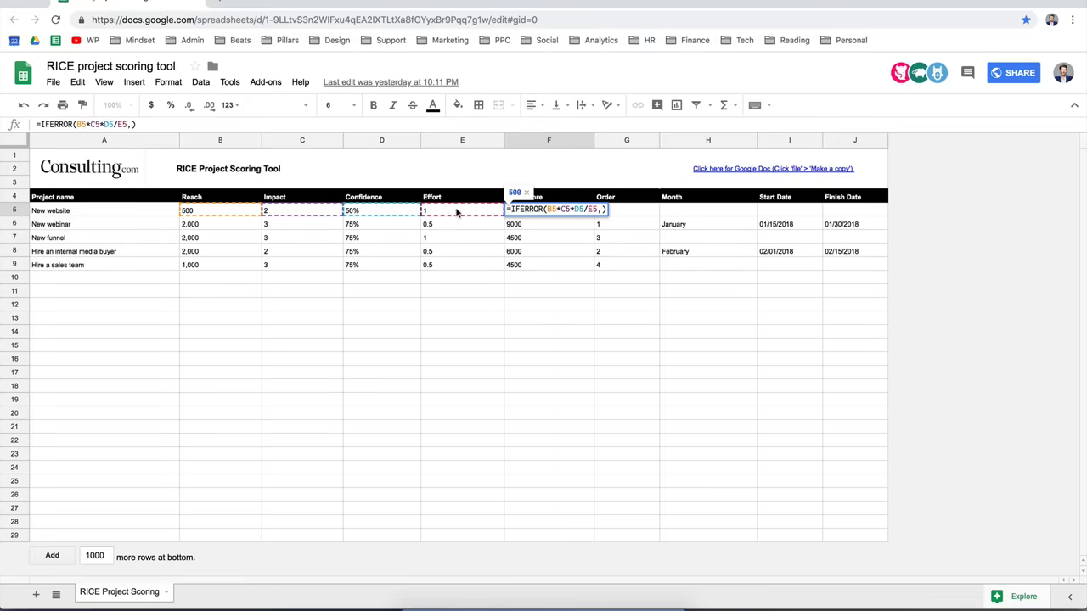
pyautogui.press('Return')
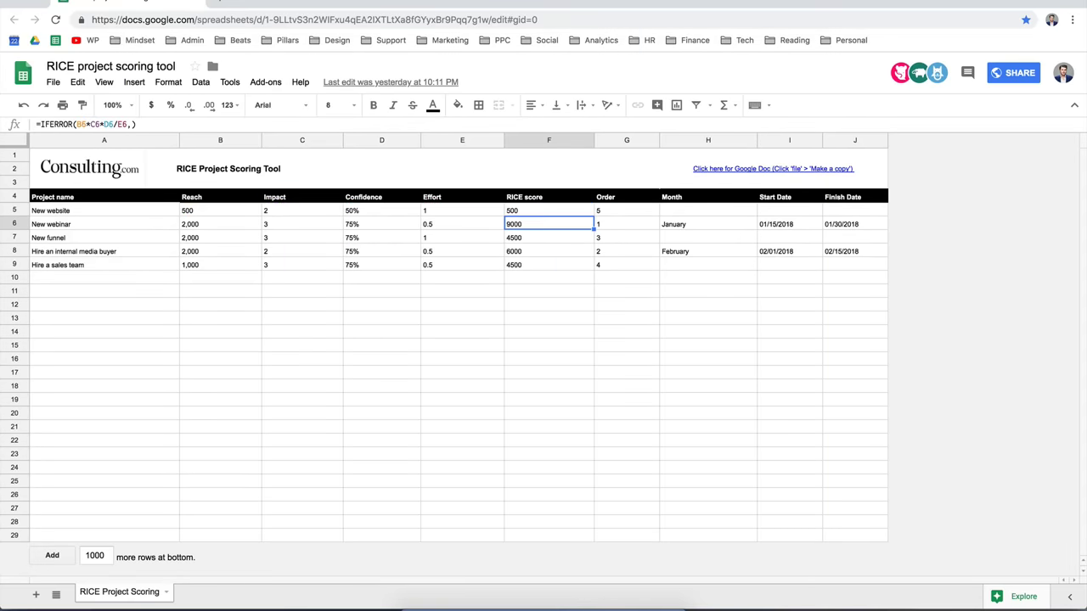
pyautogui.click(540, 334)
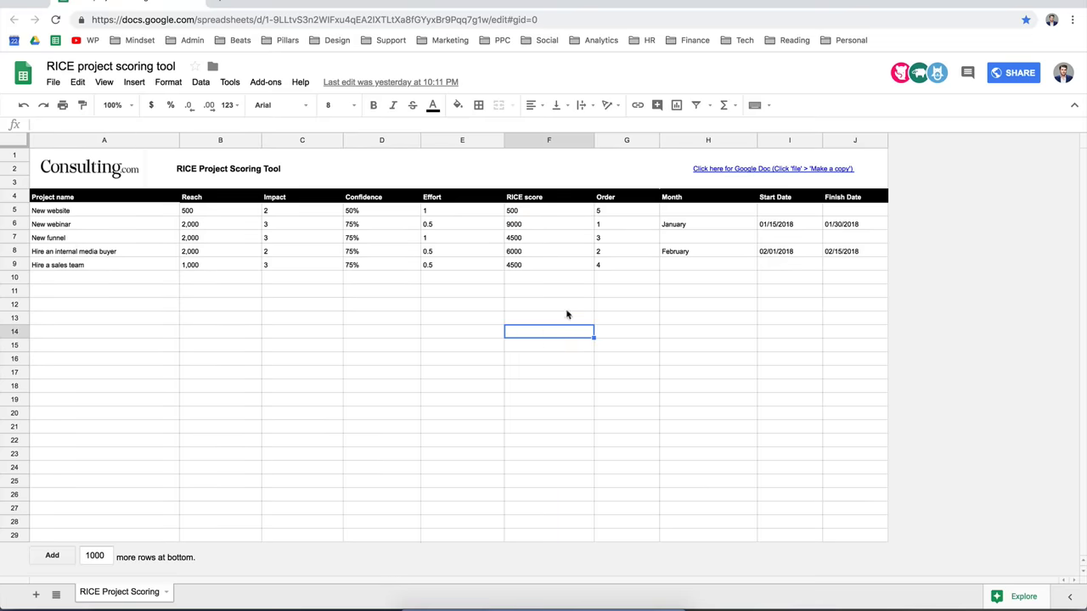
# - Review the New webinar project's row, including its RICE score and order
pyautogui.click(526, 229)
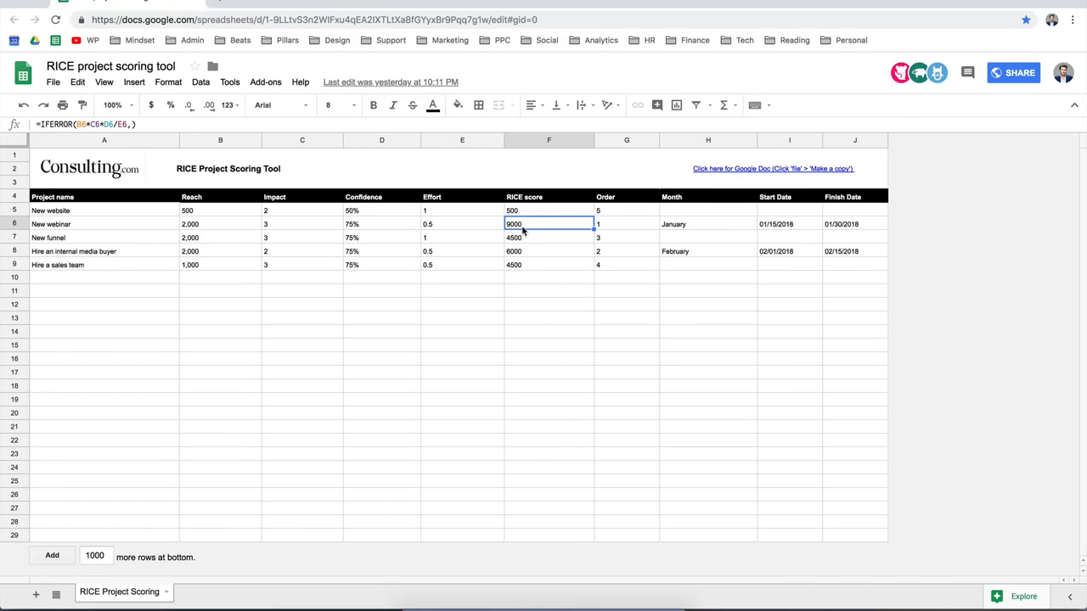
pyautogui.moveTo(47, 227); pyautogui.dragTo(632, 230)
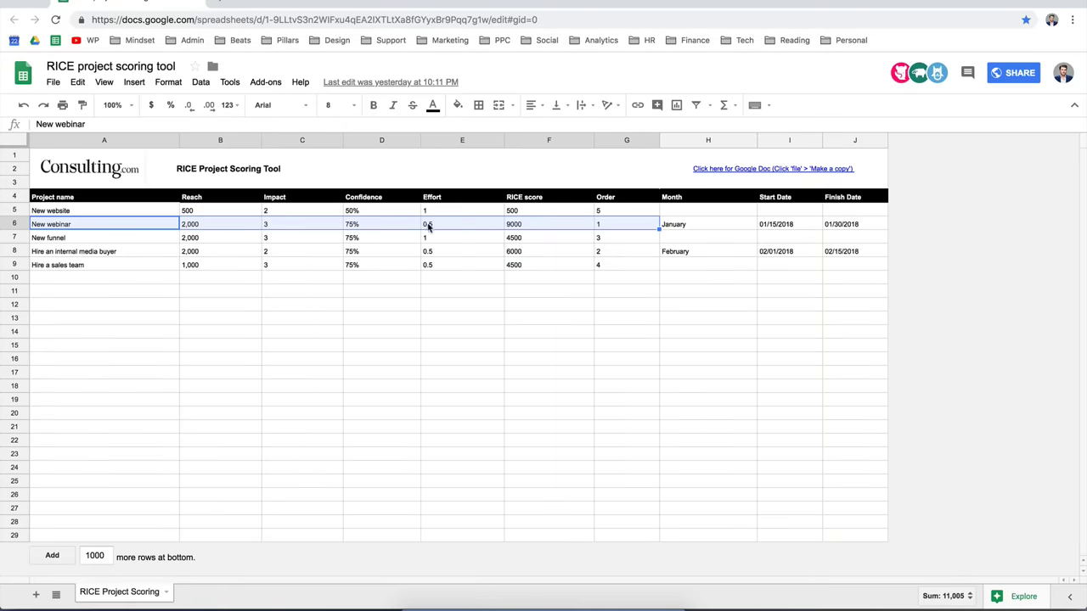
pyautogui.click(508, 227)
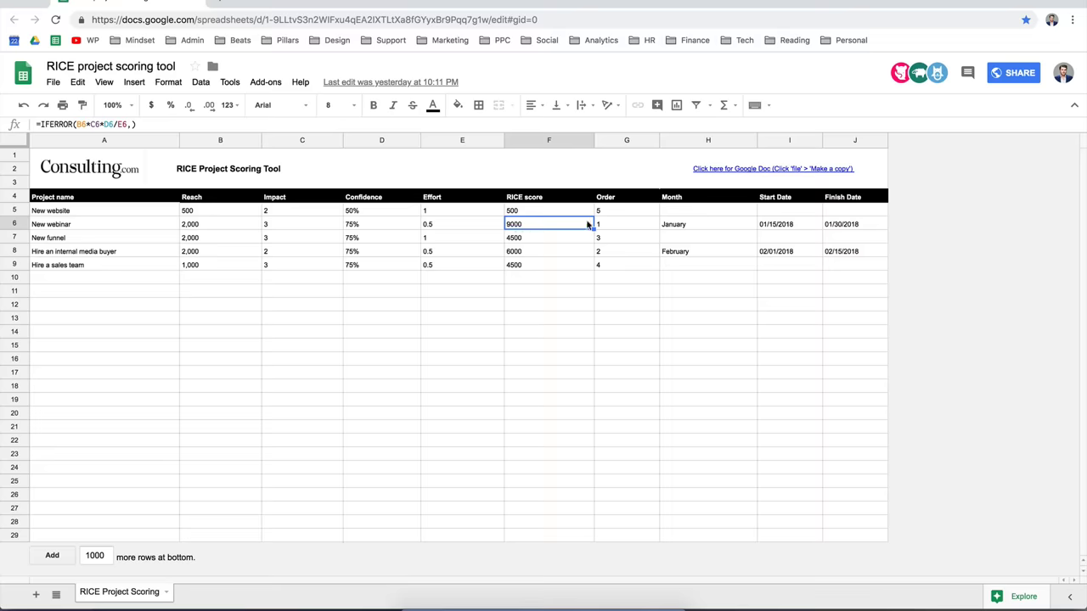
pyautogui.click(619, 226)
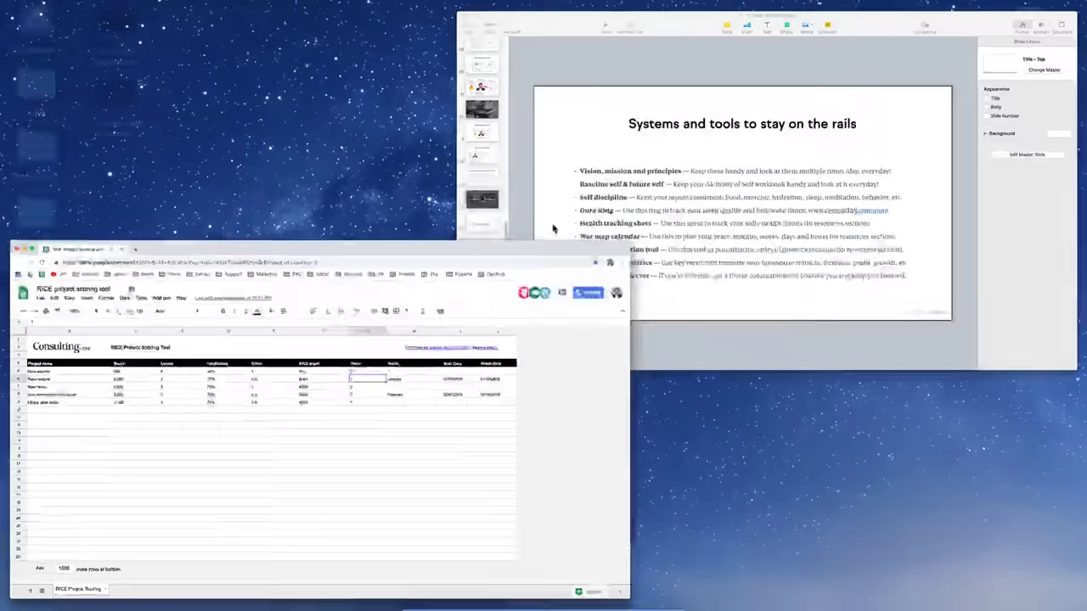
# - Switch to Keynote to view slide 28's inputs, processes and outputs diagram, and return to the New funnel project's reach in the RICE sheet
pyautogui.click(552, 230)
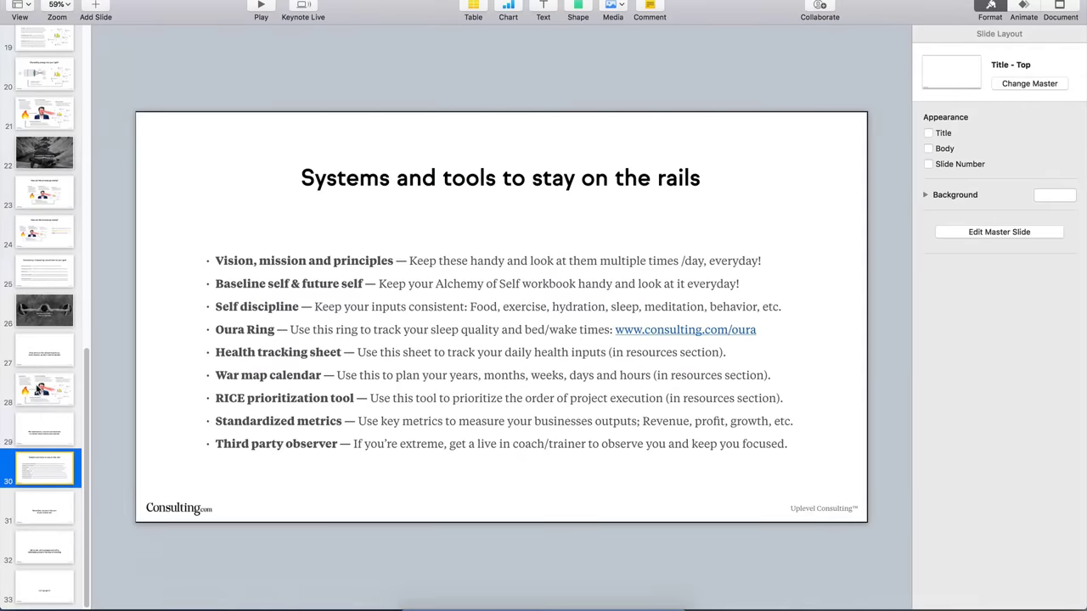
pyautogui.click(39, 391)
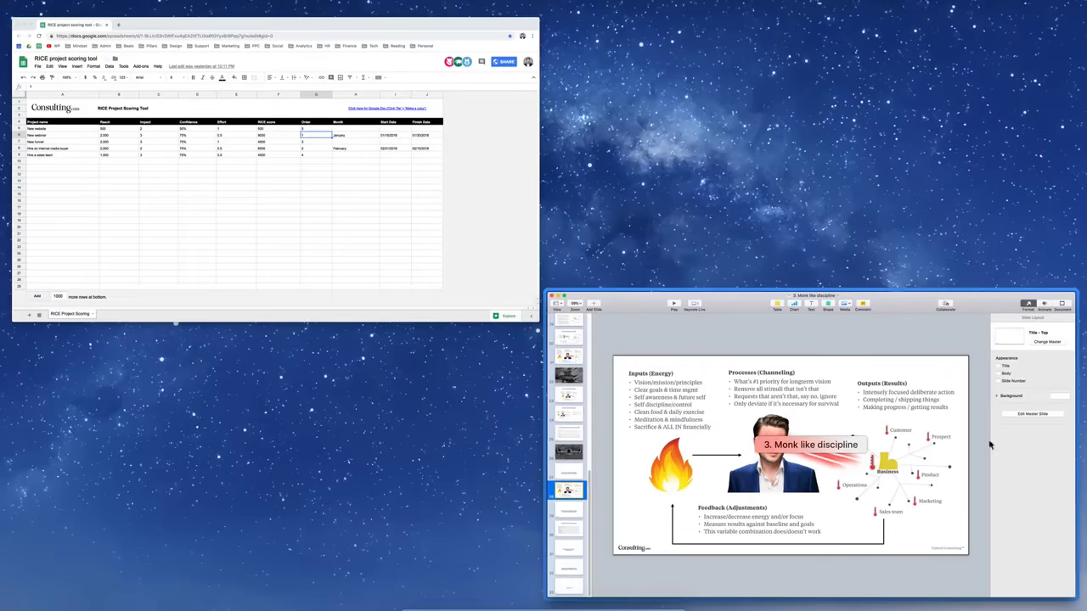
pyautogui.click(366, 218)
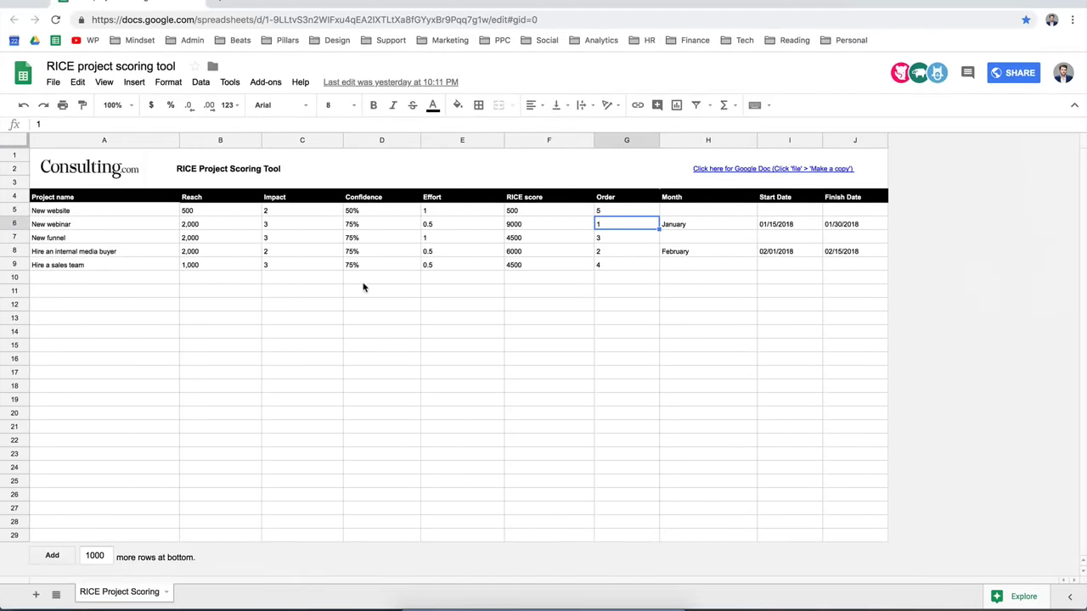
pyautogui.click(243, 239)
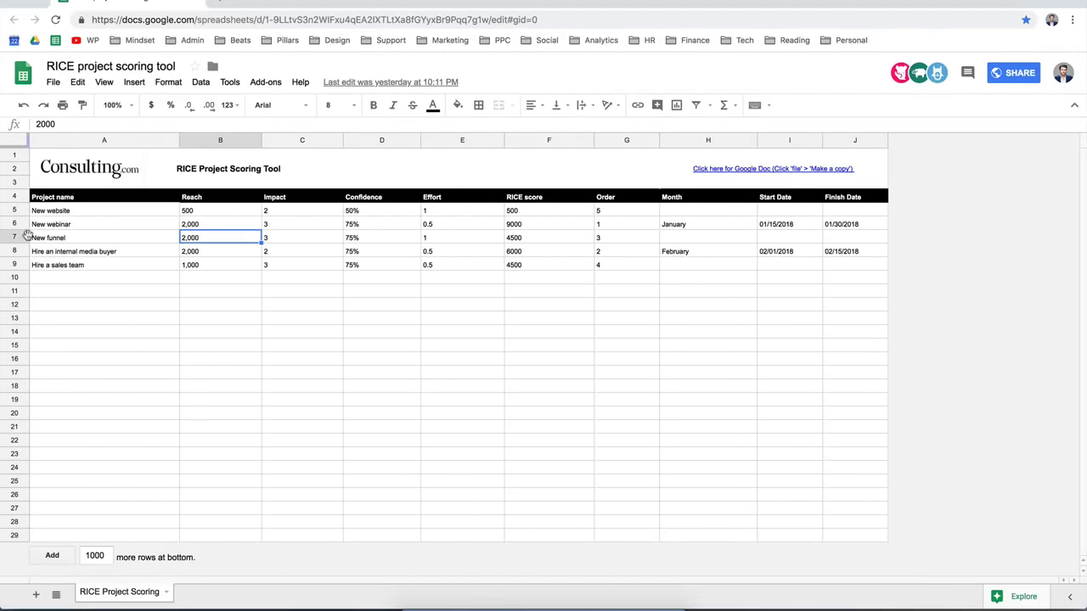
# - Switch to Keynote and open slide 30, "Systems and tools to stay on the rails"
pyautogui.hotkey('ctrl', 'Up')
pyautogui.click(753, 231)
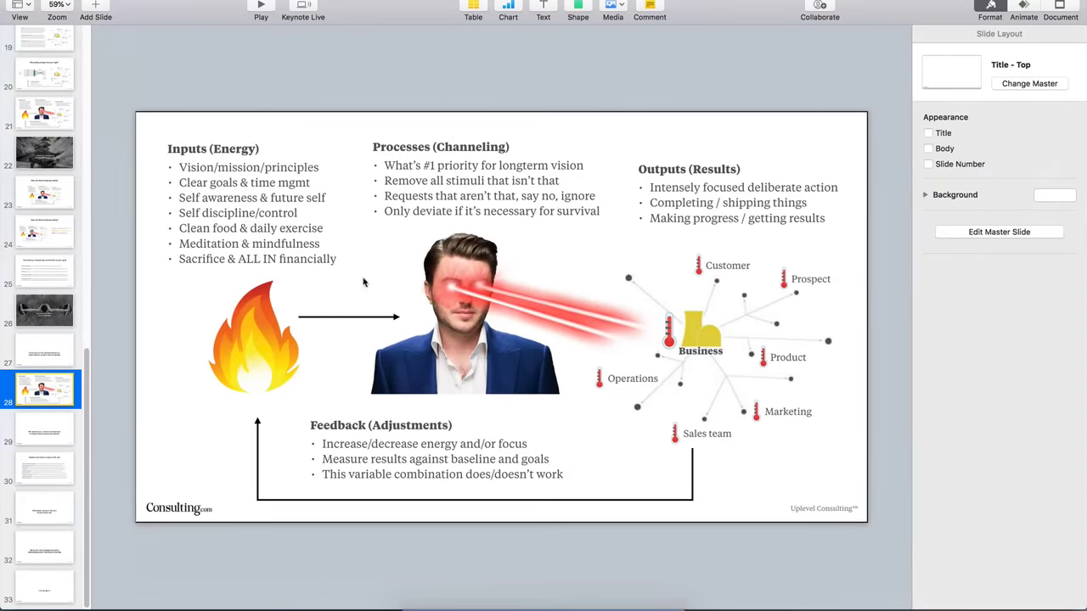
pyautogui.click(43, 470)
# - View the RICE project scoring sheet in Google Sheets once more and return to the Keynote slide on systems and tools
pyautogui.hotkey('ctrl', 'Up')
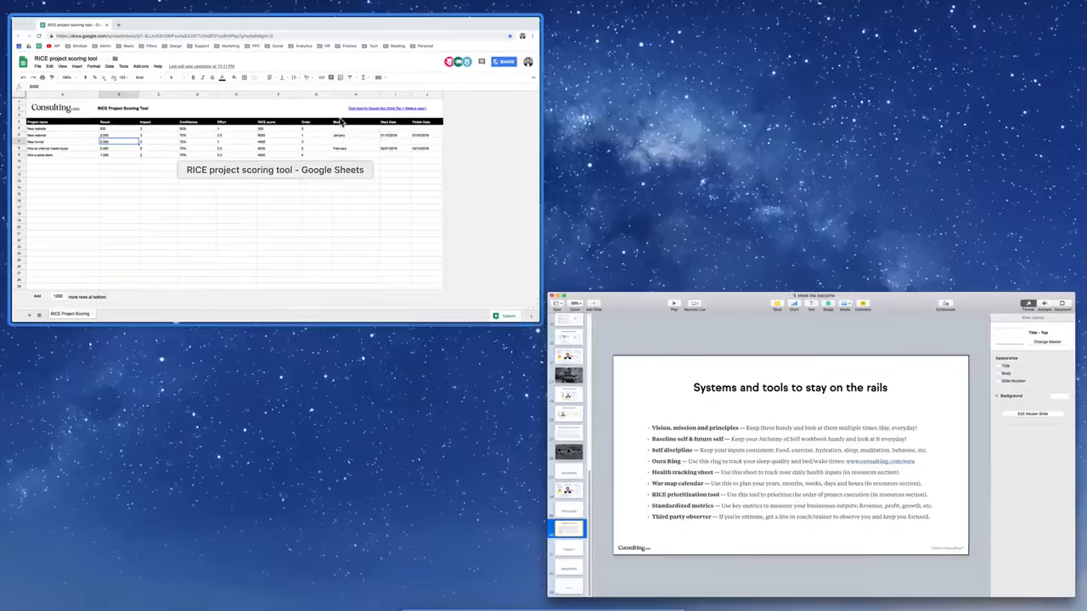
pyautogui.click(341, 123)
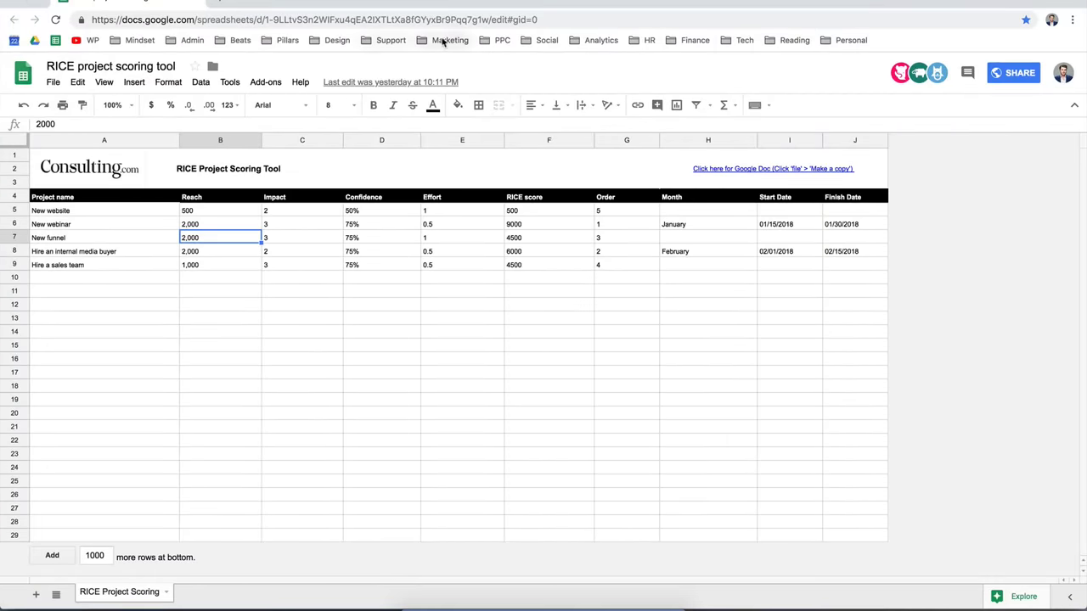
pyautogui.press('super+Tab')
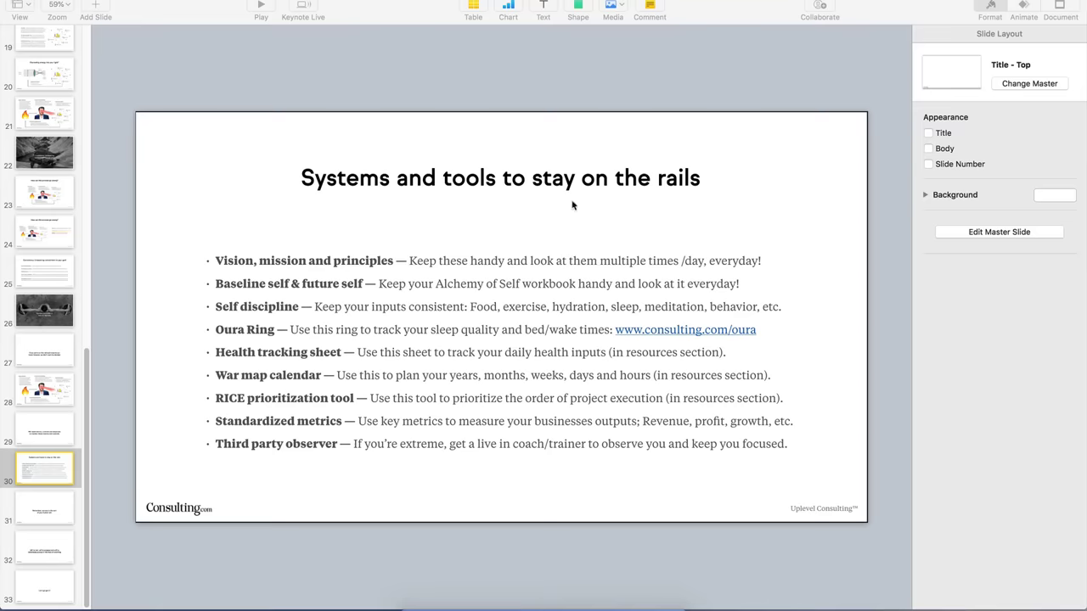